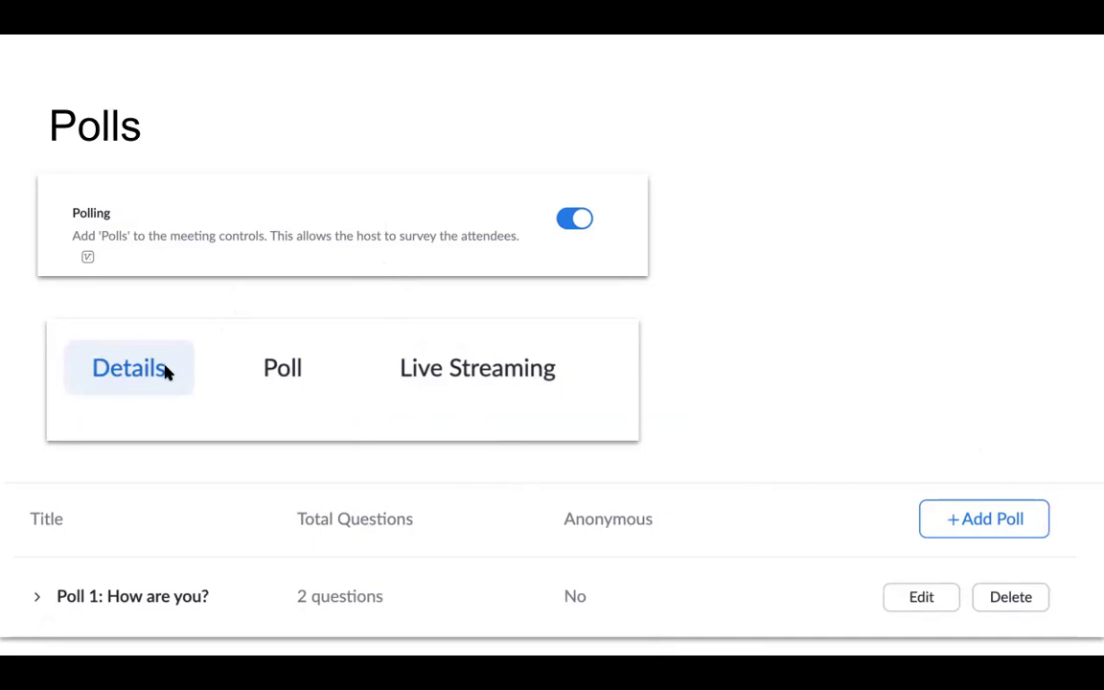
- Leave the slideshow, open sanjuan.zoom.us in a new browser tab and sign in with the school Google account
{"action": "key", "text": "Escape"}
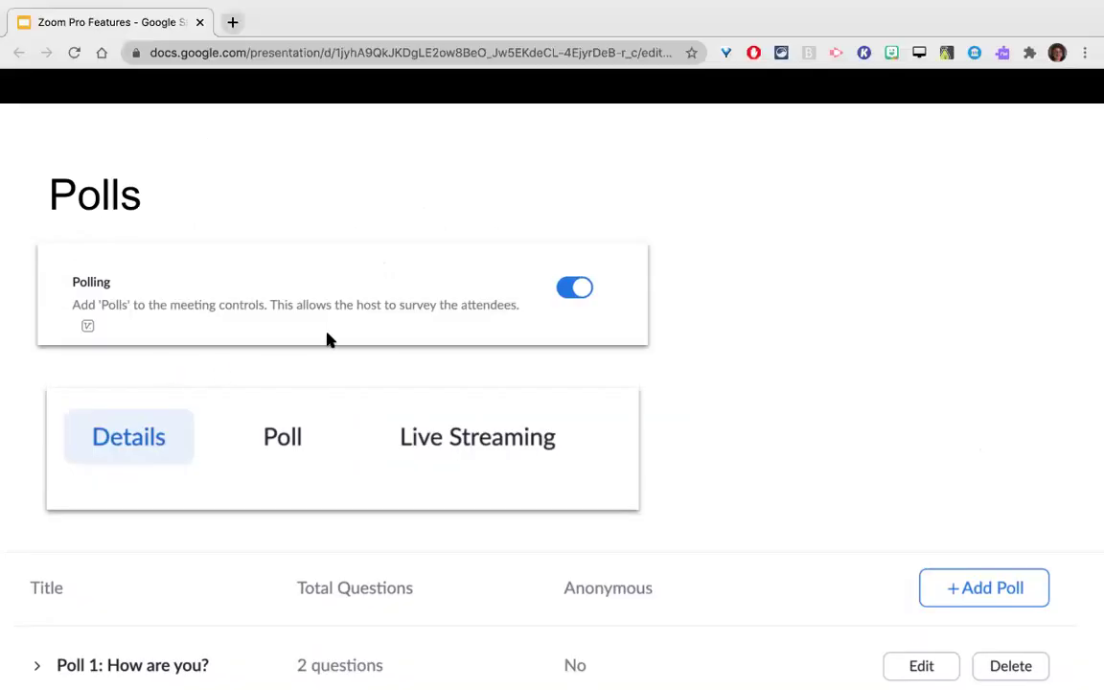
{"action": "left_click", "coordinate": [231, 22]}
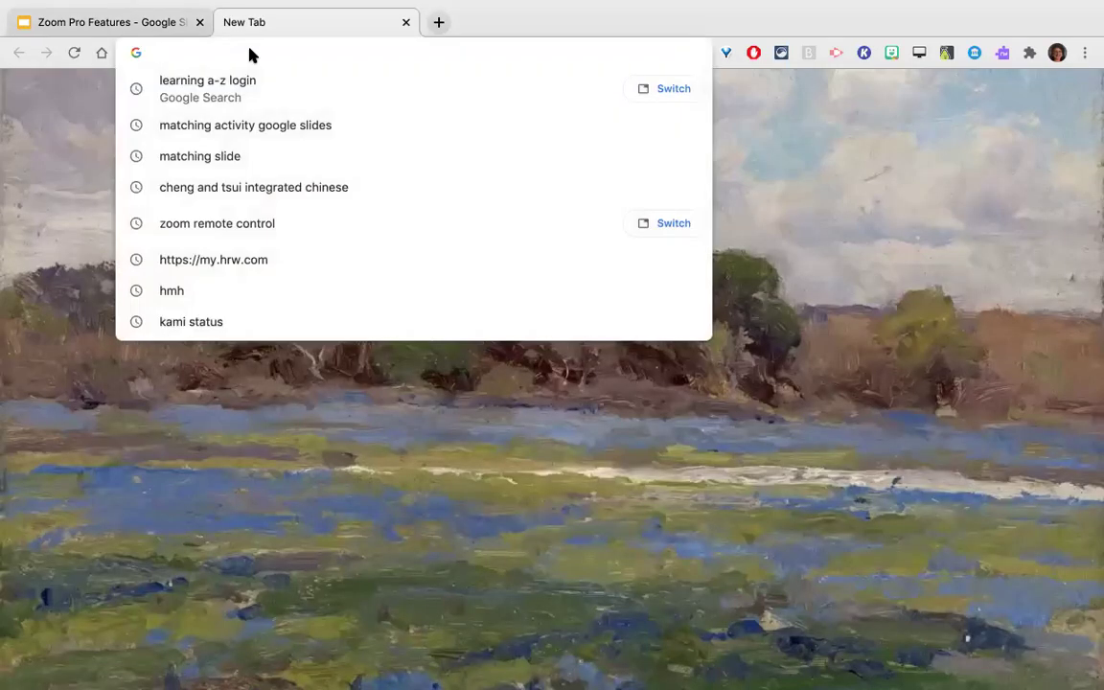
{"action": "type", "text": "san"}
{"action": "key", "text": "Return"}
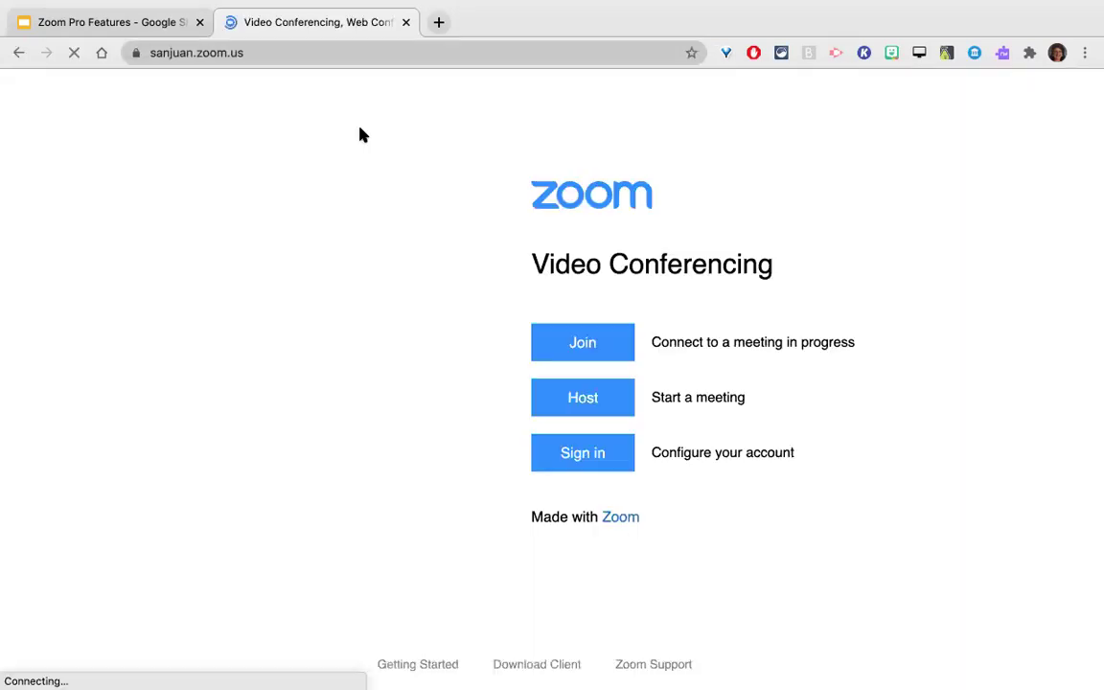
{"action": "left_click", "coordinate": [582, 453]}
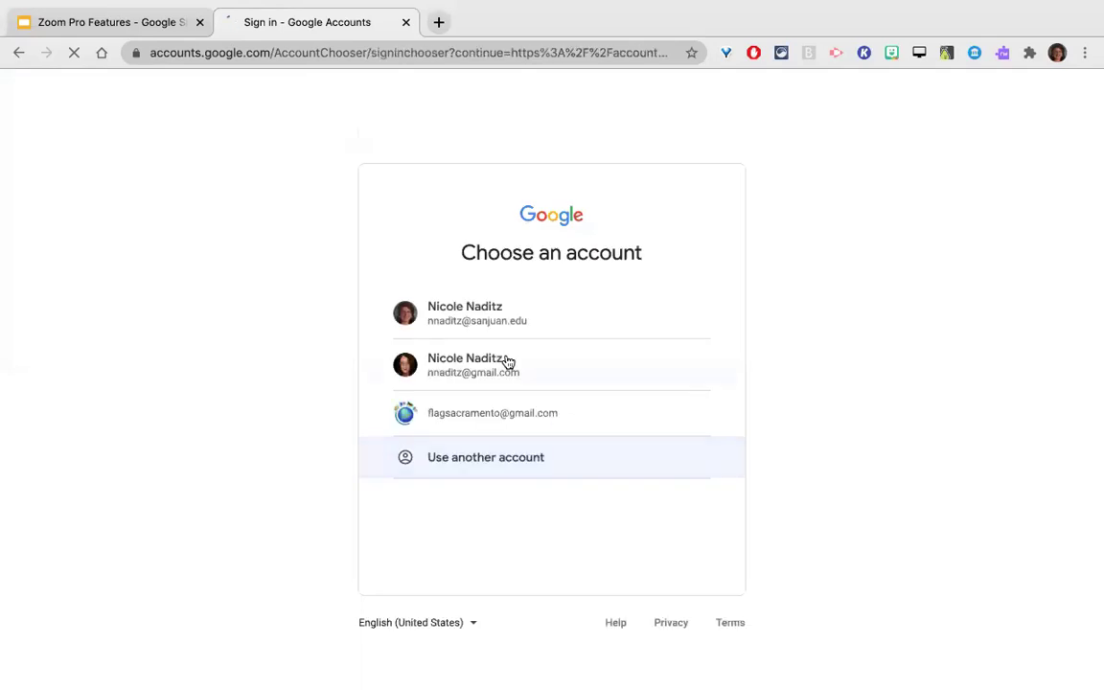
{"action": "left_click", "coordinate": [555, 319]}
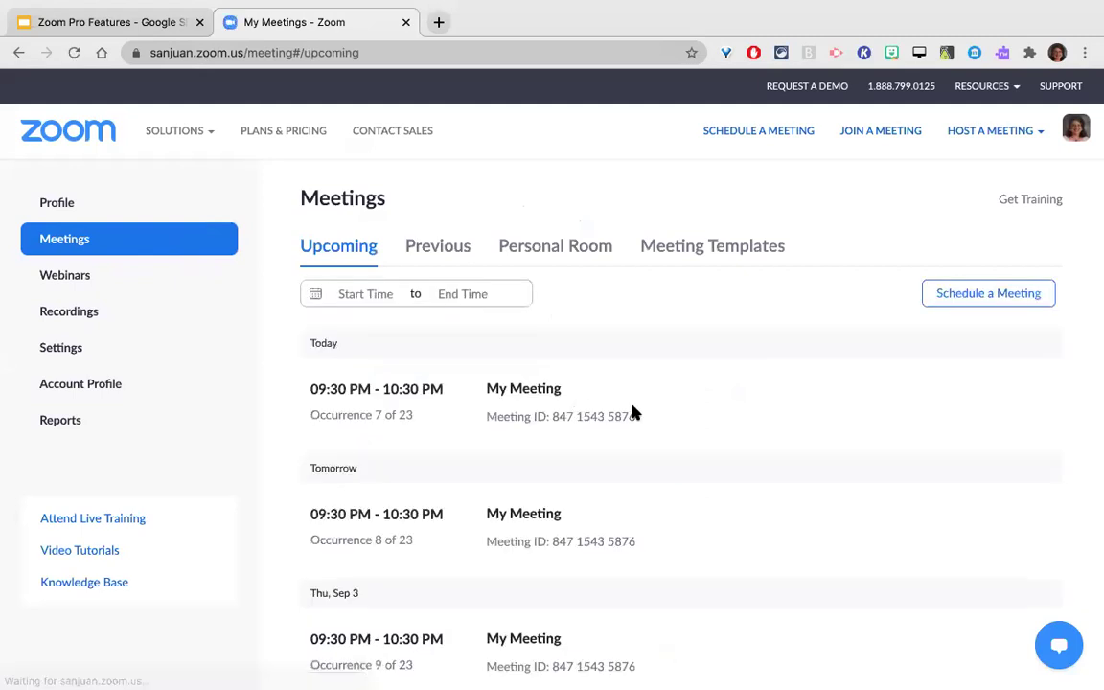
- Look through the upcoming meetings and the edit form for all occurrences of today's My Meeting, and return to the meetings list
{"action": "scroll", "coordinate": [633, 412], "scroll_direction": "down", "scroll_amount": 10}
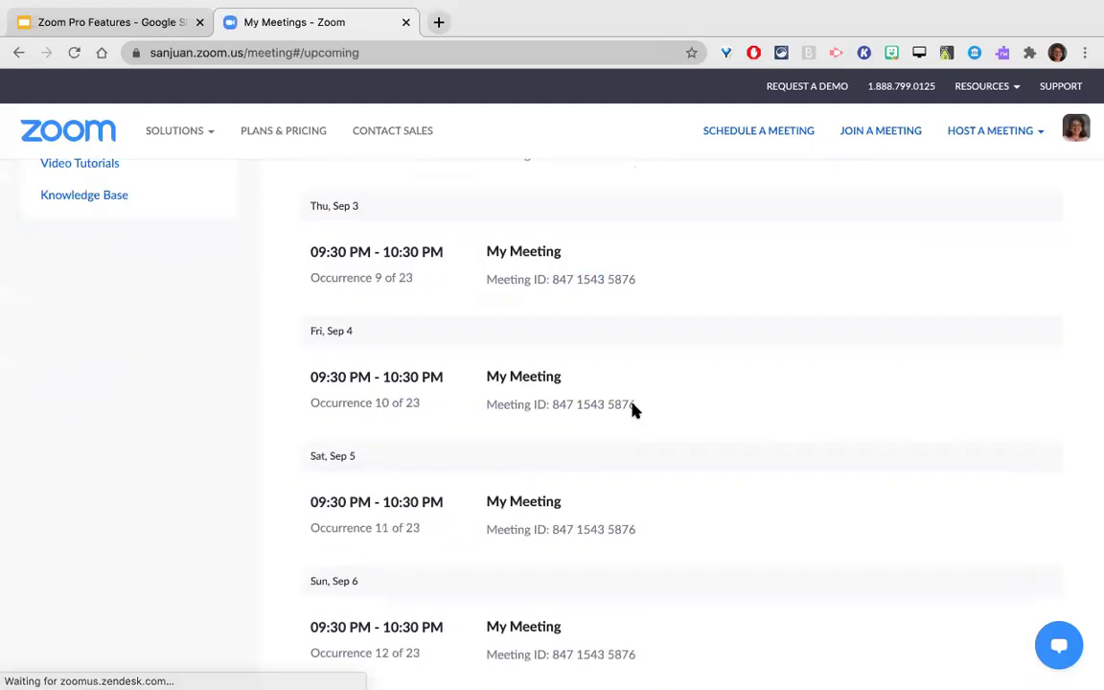
{"action": "scroll", "coordinate": [632, 410], "scroll_direction": "down", "scroll_amount": 6}
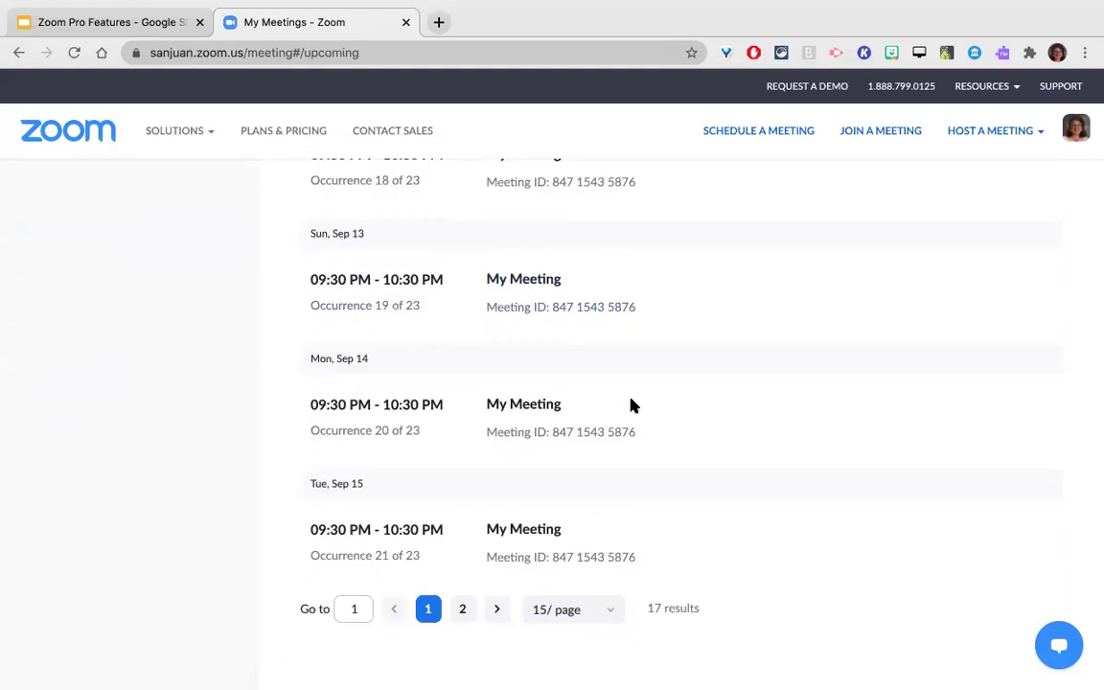
{"action": "scroll", "coordinate": [631, 406], "scroll_direction": "up", "scroll_amount": 15}
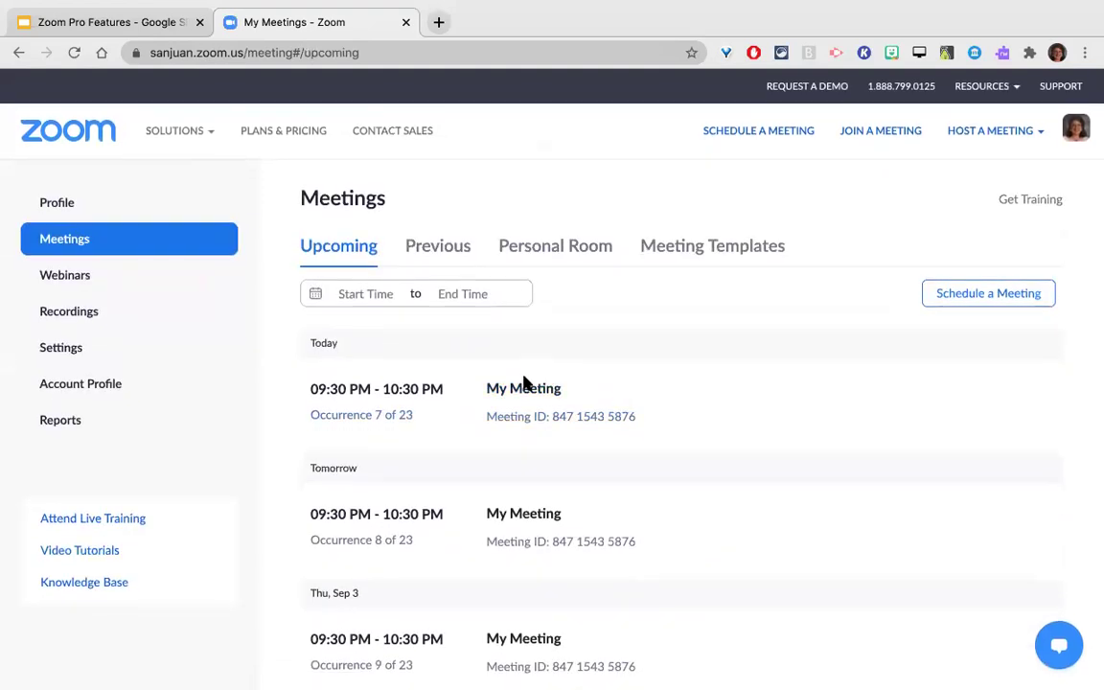
{"action": "left_click", "coordinate": [903, 399]}
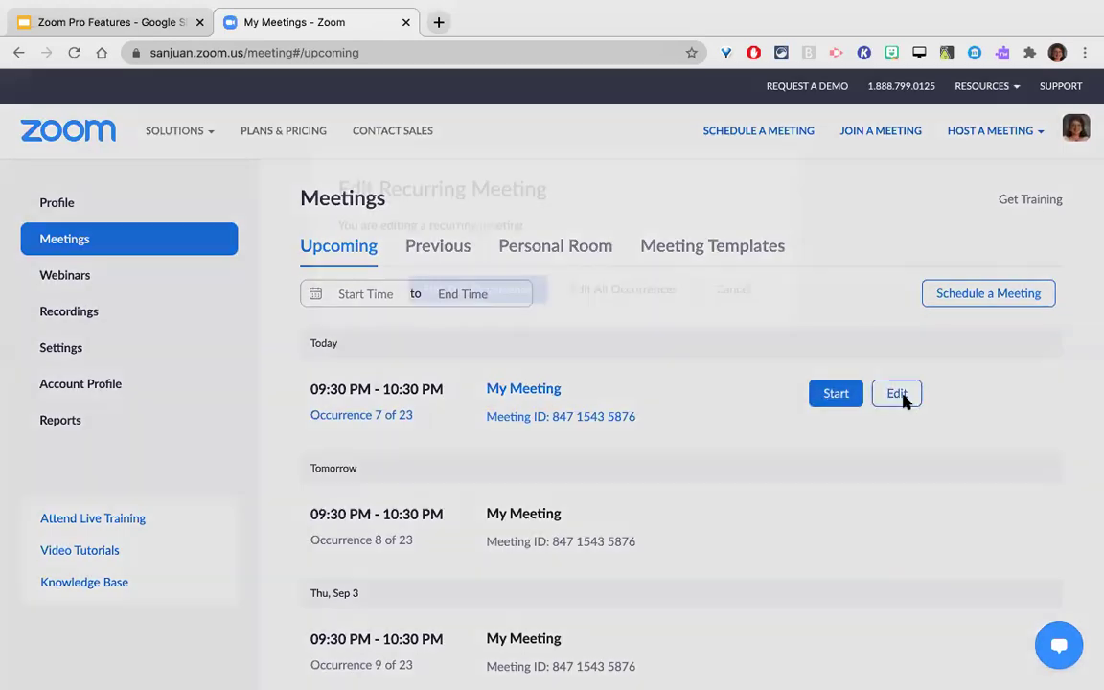
{"action": "left_click", "coordinate": [663, 306]}
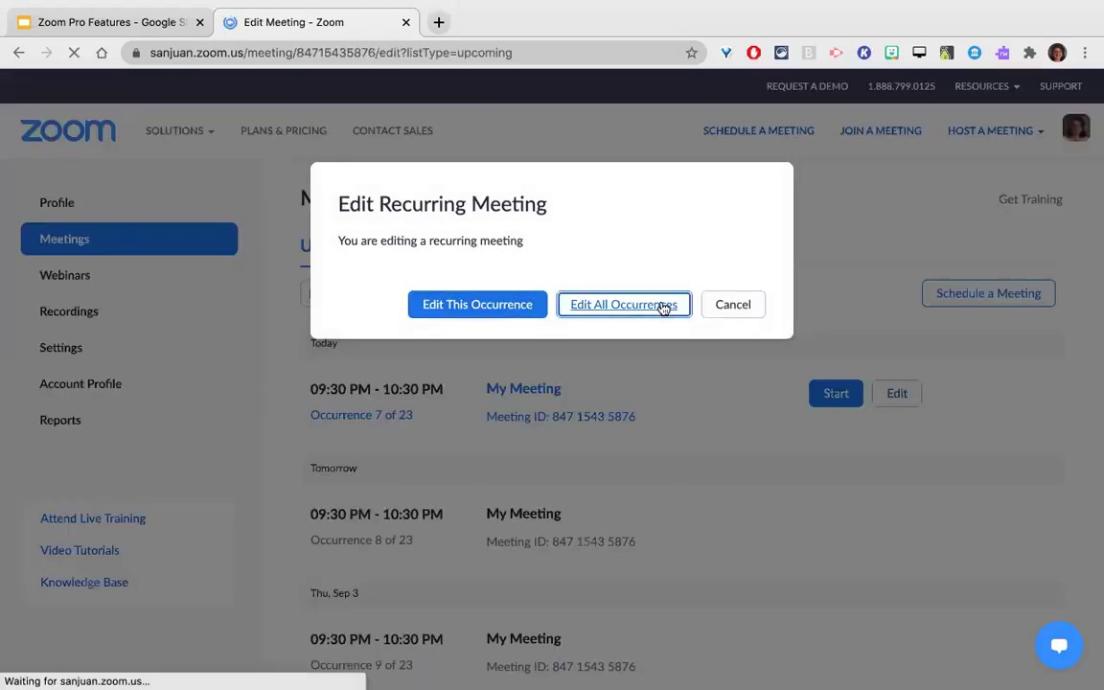
{"action": "scroll", "coordinate": [678, 466], "scroll_direction": "down", "scroll_amount": 15}
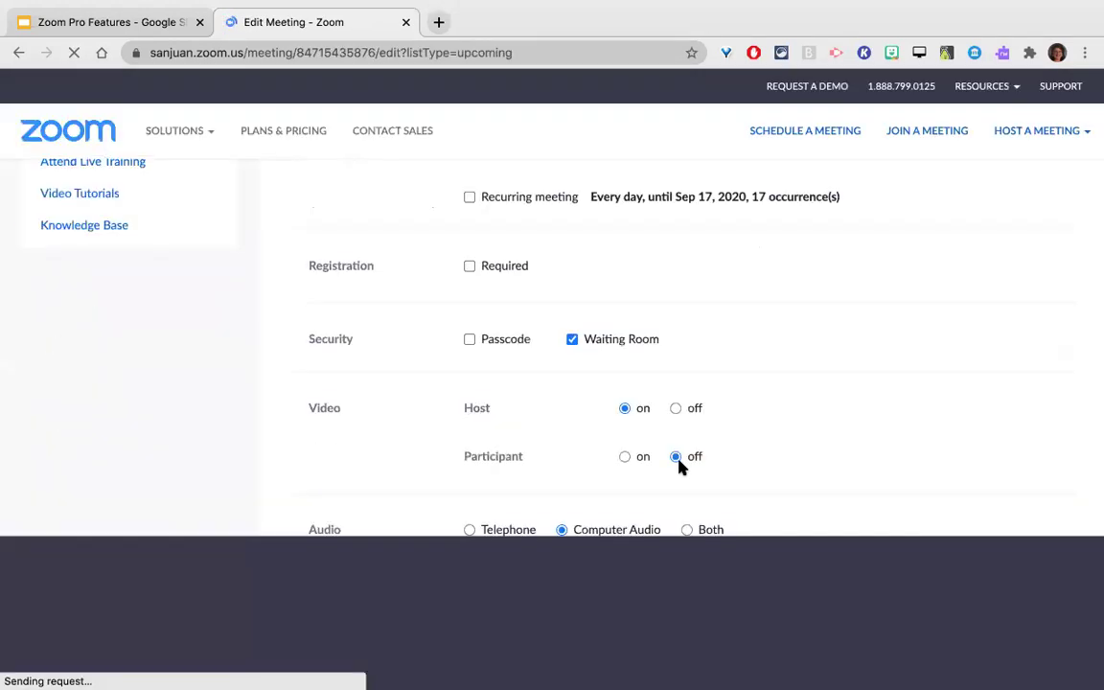
{"action": "scroll", "coordinate": [678, 466], "scroll_direction": "up", "scroll_amount": 8}
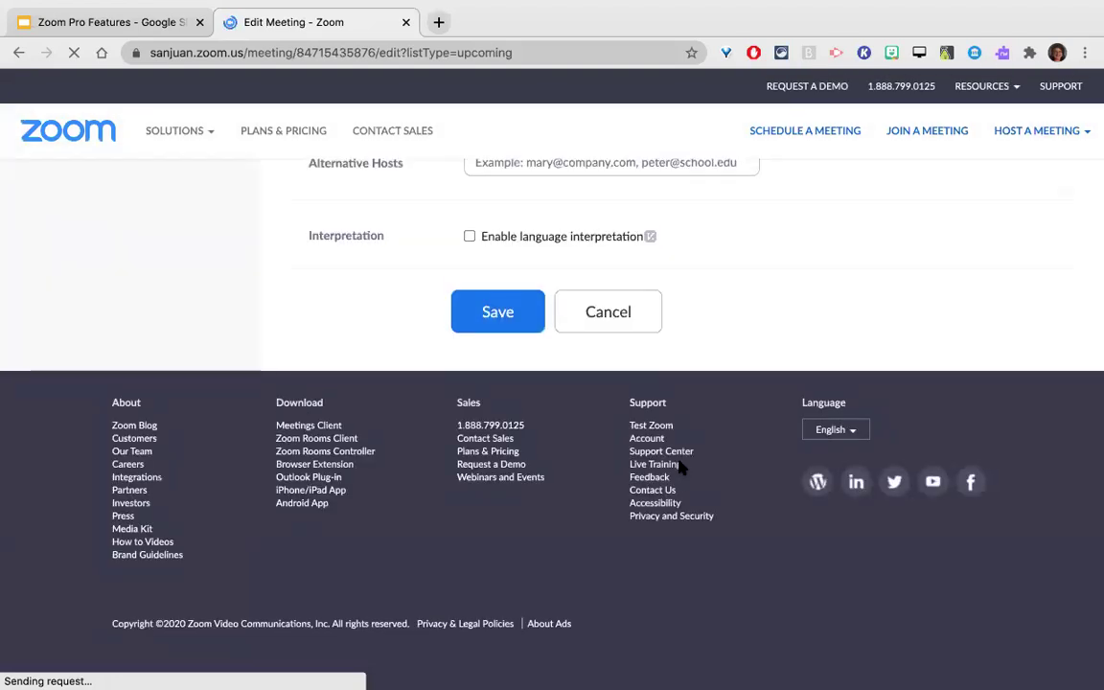
{"action": "scroll", "coordinate": [678, 466], "scroll_direction": "up", "scroll_amount": 3}
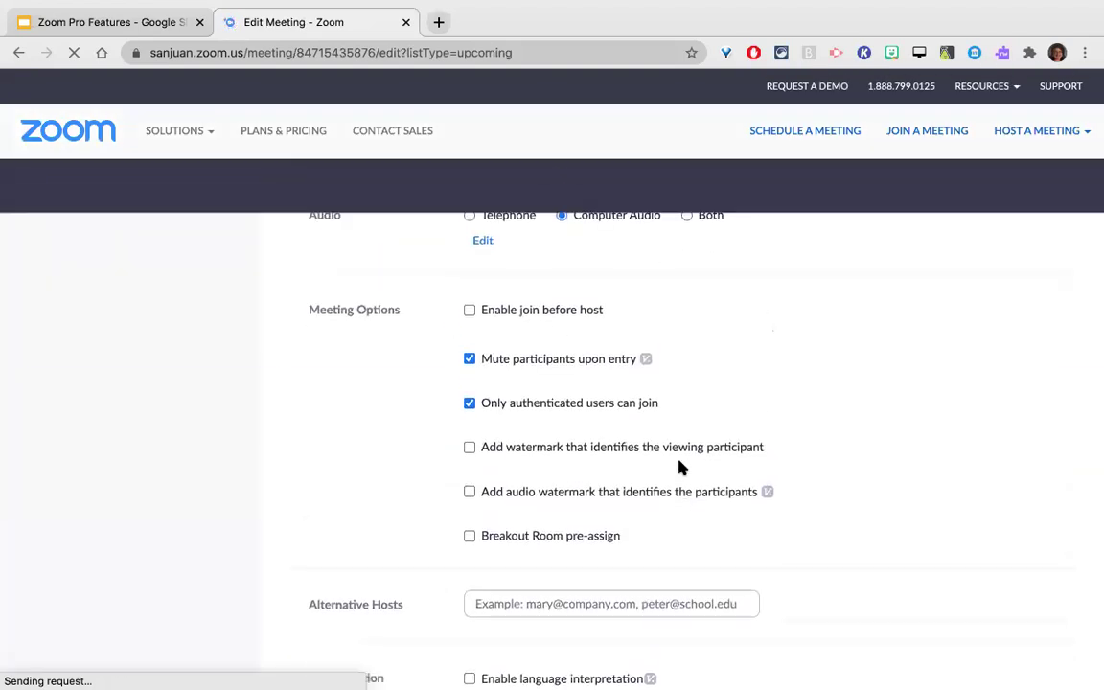
{"action": "scroll", "coordinate": [679, 466], "scroll_direction": "up", "scroll_amount": 10}
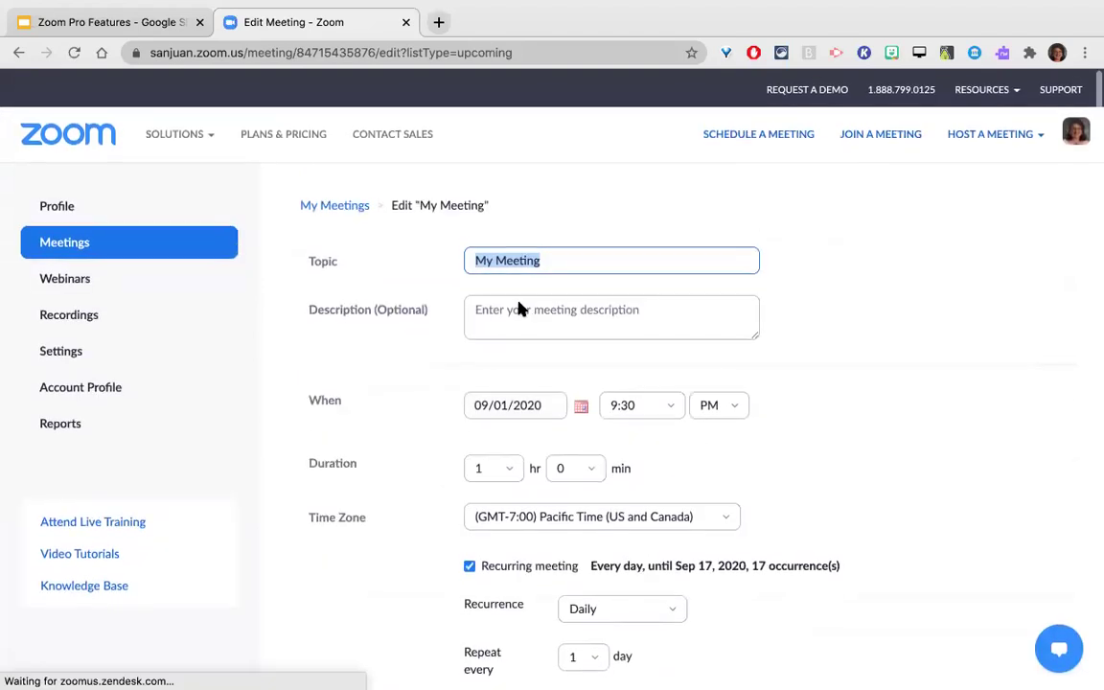
{"action": "left_click", "coordinate": [335, 205]}
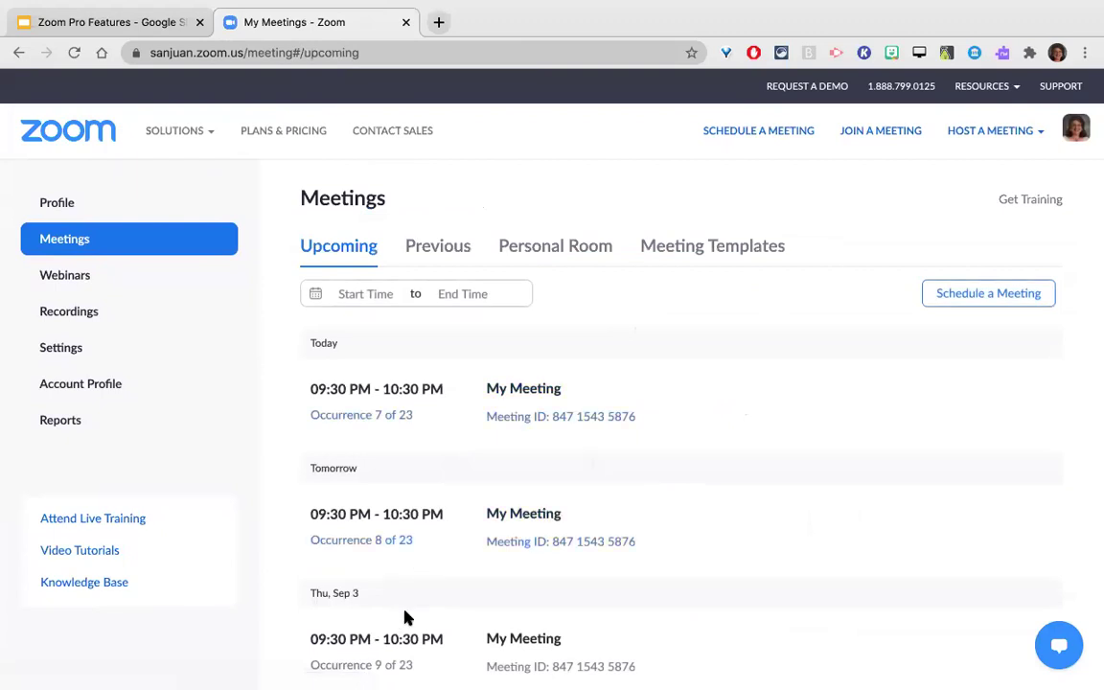
- Add a poll to the personal meeting room and title it "What's your favorite morning beverage?"
{"action": "left_click", "coordinate": [592, 247]}
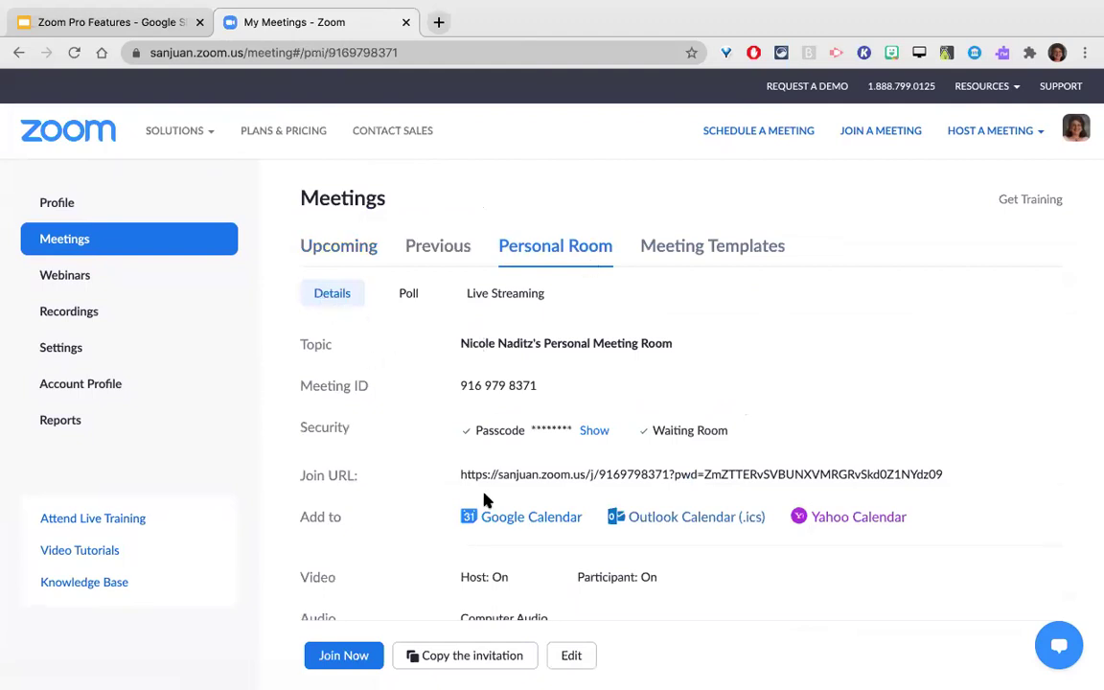
{"action": "left_click", "coordinate": [404, 293]}
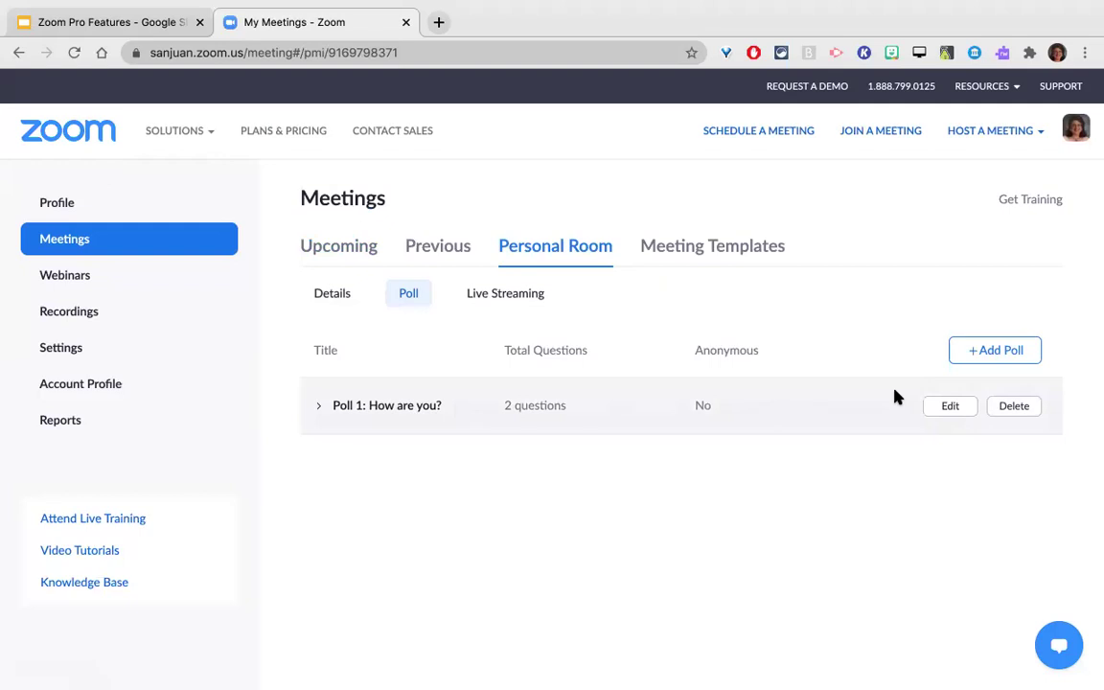
{"action": "left_click", "coordinate": [997, 352]}
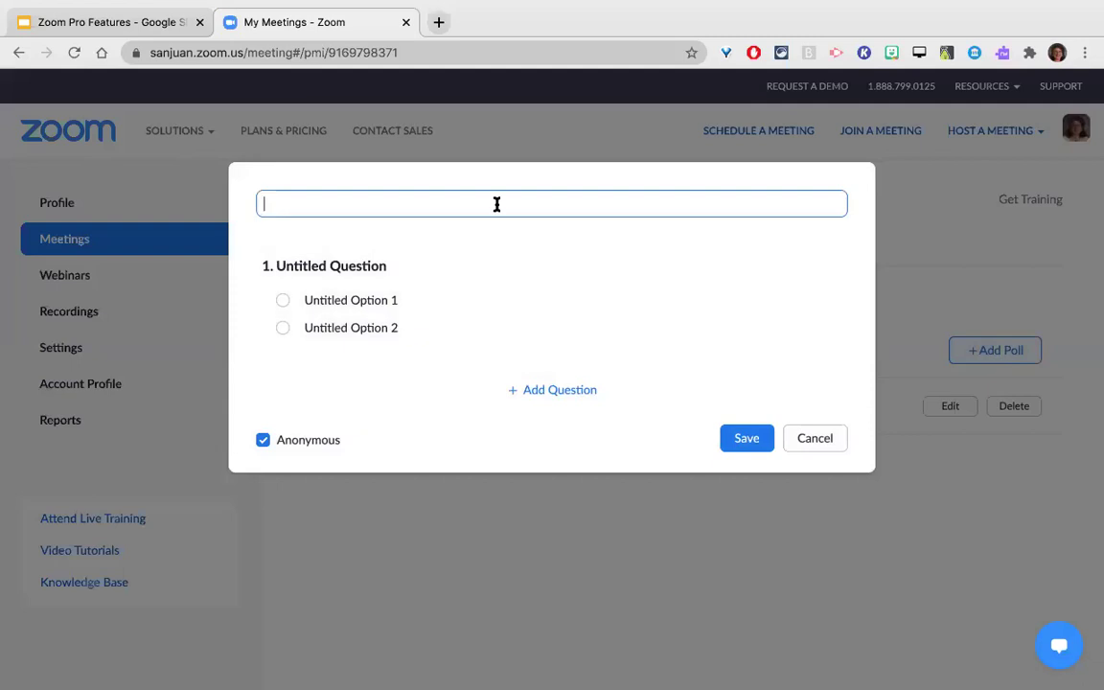
{"action": "type", "text": "How"}
{"action": "key", "text": "BackSpace"}
{"action": "key", "text": "BackSpace"}
{"action": "type", "text": "What's your fabo"}
{"action": "key", "text": "BackSpace"}
{"action": "key", "text": "BackSpace"}
{"action": "type", "text": "vorite"}
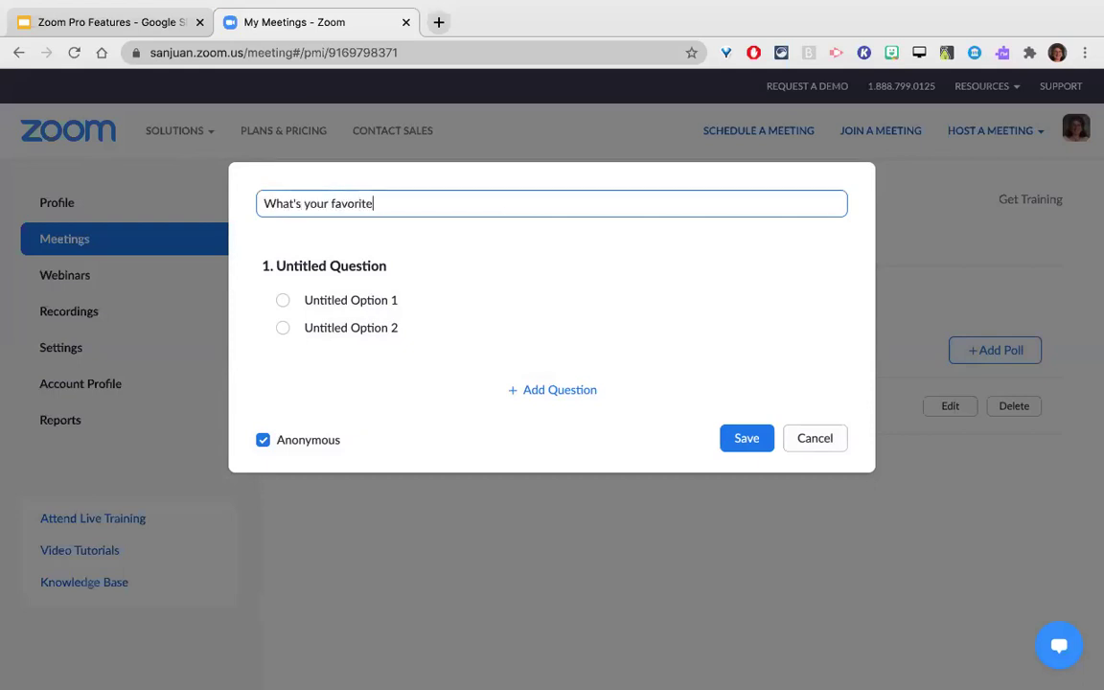
{"action": "type", "text": " morning beverage?"}
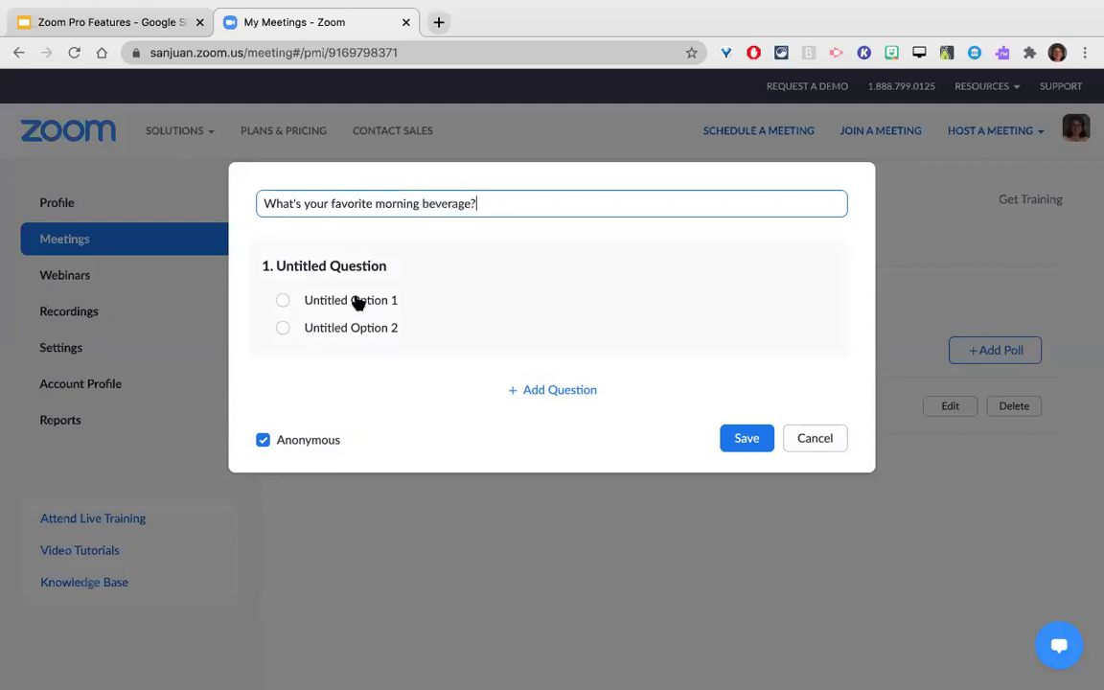
- Name the first two answer options of question 1 "juice" and "coffee"
{"action": "left_click", "coordinate": [281, 300]}
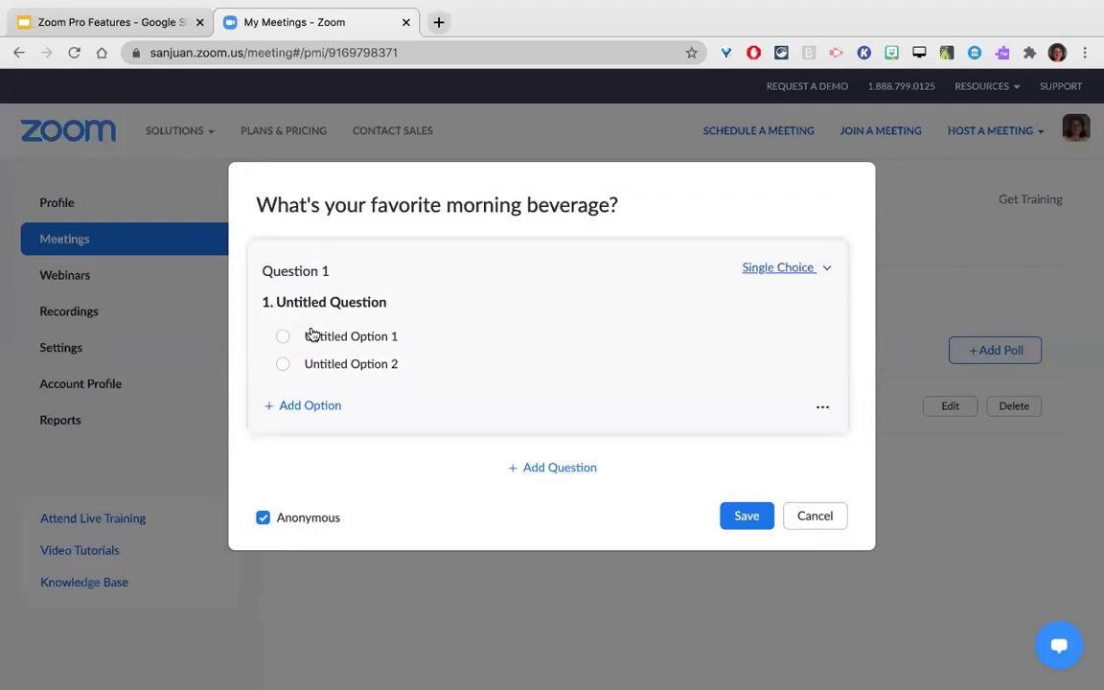
{"action": "left_click", "coordinate": [316, 336]}
{"action": "double_click", "coordinate": [340, 339]}
{"action": "triple_click", "coordinate": [340, 339]}
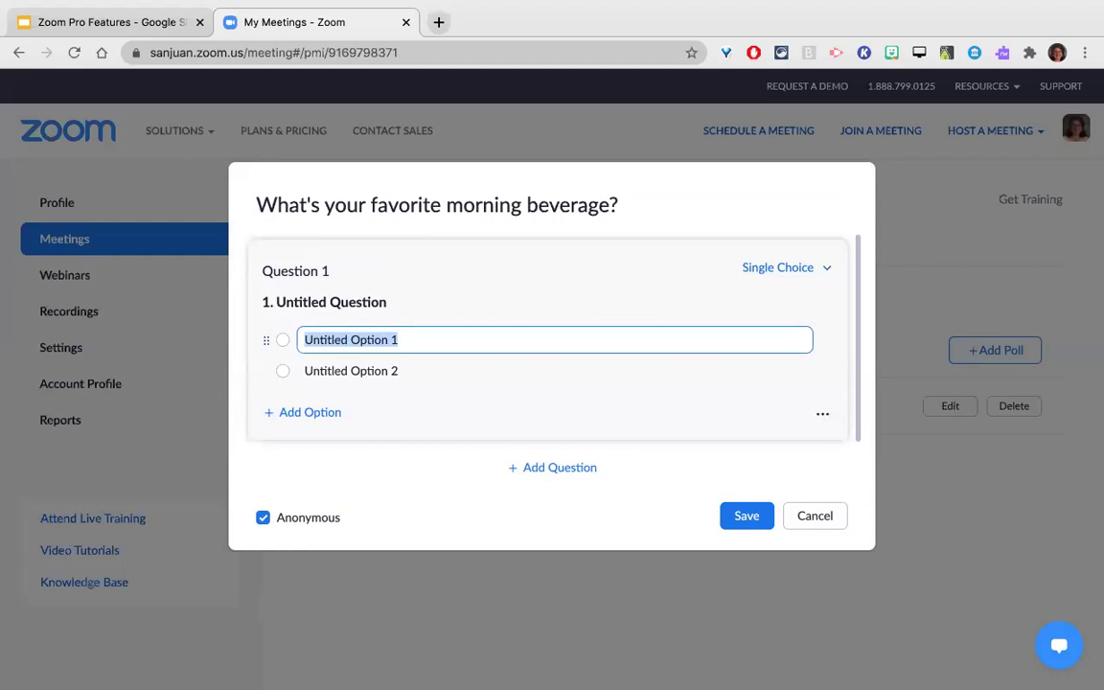
{"action": "type", "text": "juice"}
{"action": "left_click", "coordinate": [331, 371]}
{"action": "double_click", "coordinate": [332, 371]}
{"action": "triple_click", "coordinate": [332, 370]}
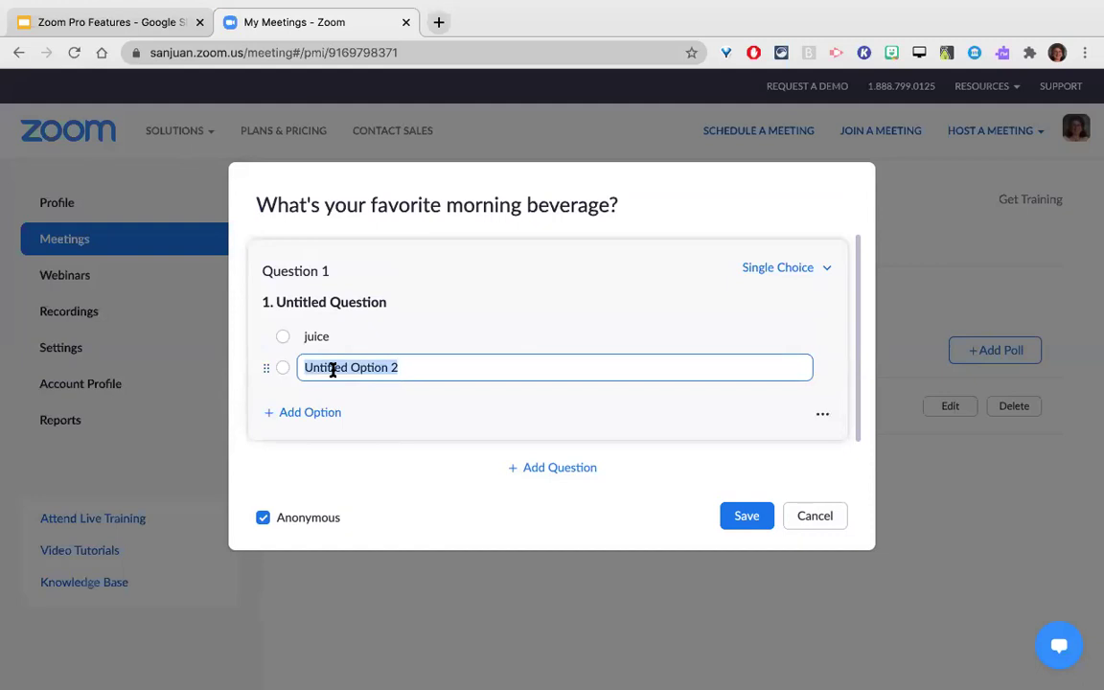
{"action": "type", "text": "coffee"}
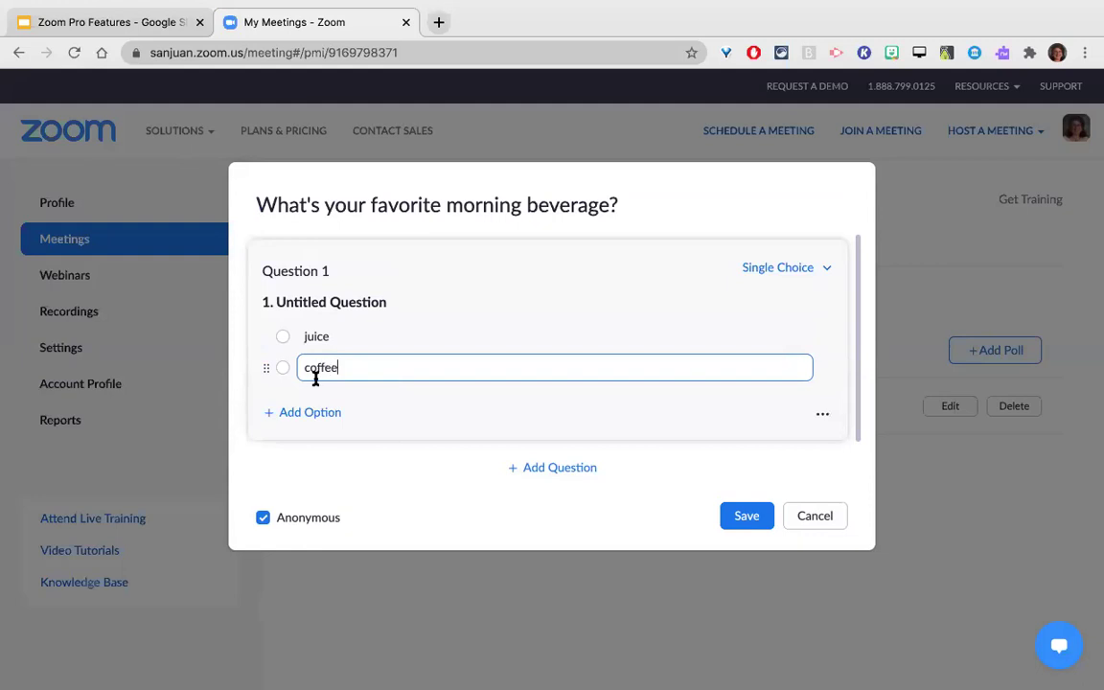
- Add two more answer options to question 1, named "tea" and "water"
{"action": "left_click", "coordinate": [299, 412]}
{"action": "left_click", "coordinate": [342, 389]}
{"action": "triple_click", "coordinate": [342, 389]}
{"action": "type", "text": "tea"}
{"action": "left_click", "coordinate": [324, 443]}
{"action": "left_click", "coordinate": [331, 413]}
{"action": "triple_click", "coordinate": [331, 414]}
{"action": "type", "text": "water"}
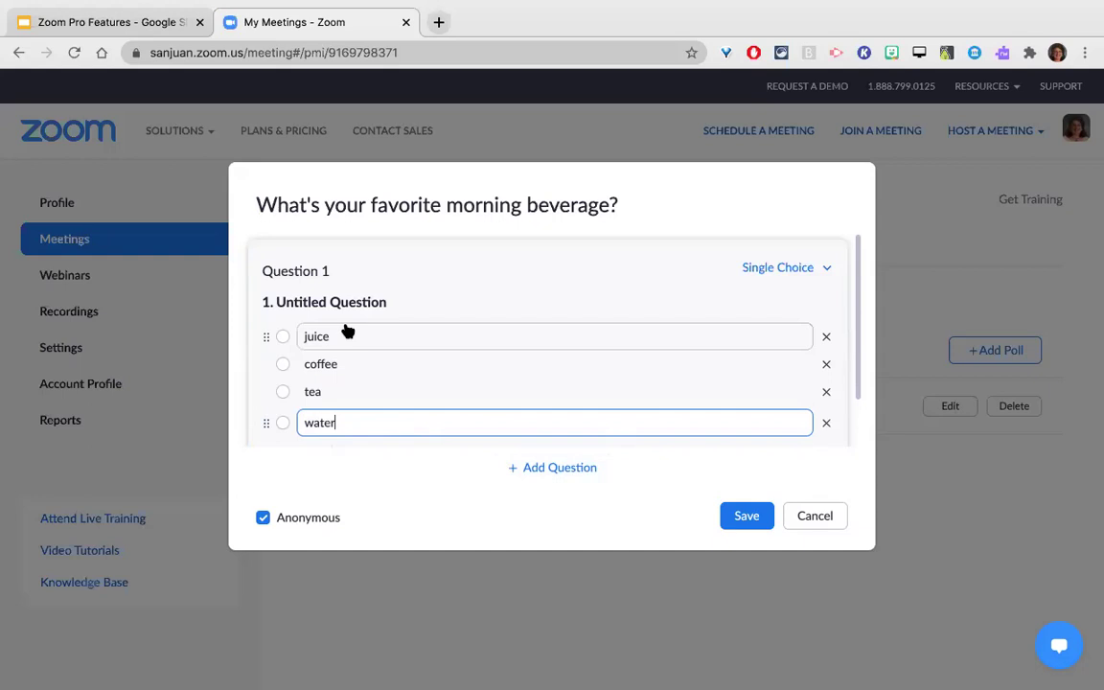
- Set question 1's answer type to Multiple Choice
{"action": "left_click", "coordinate": [822, 272]}
{"action": "left_click", "coordinate": [789, 306]}
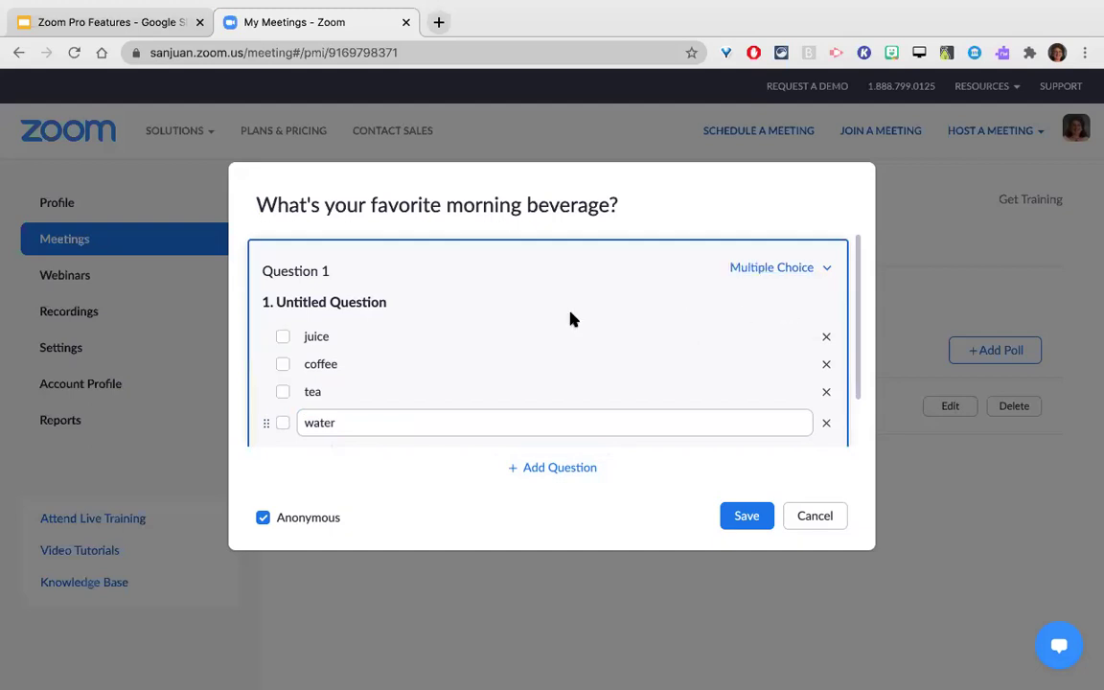
{"action": "left_click", "coordinate": [824, 267]}
{"action": "left_click", "coordinate": [756, 307]}
{"action": "left_click", "coordinate": [810, 273]}
{"action": "left_click", "coordinate": [784, 313]}
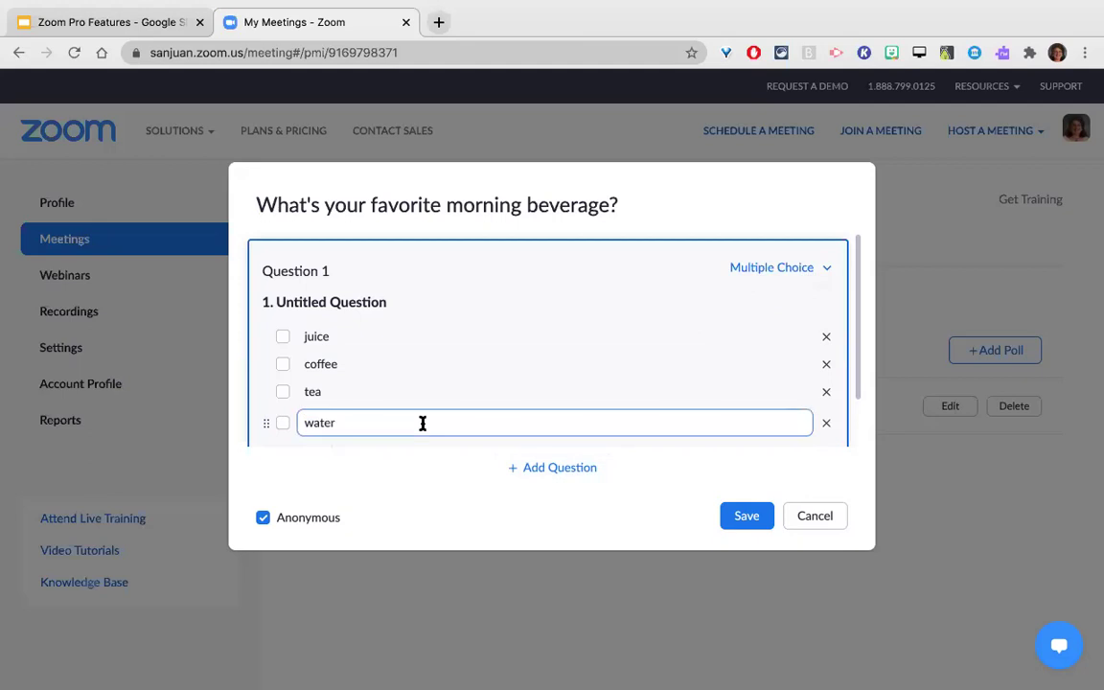
{"action": "scroll", "coordinate": [480, 421], "scroll_direction": "down", "scroll_amount": 2}
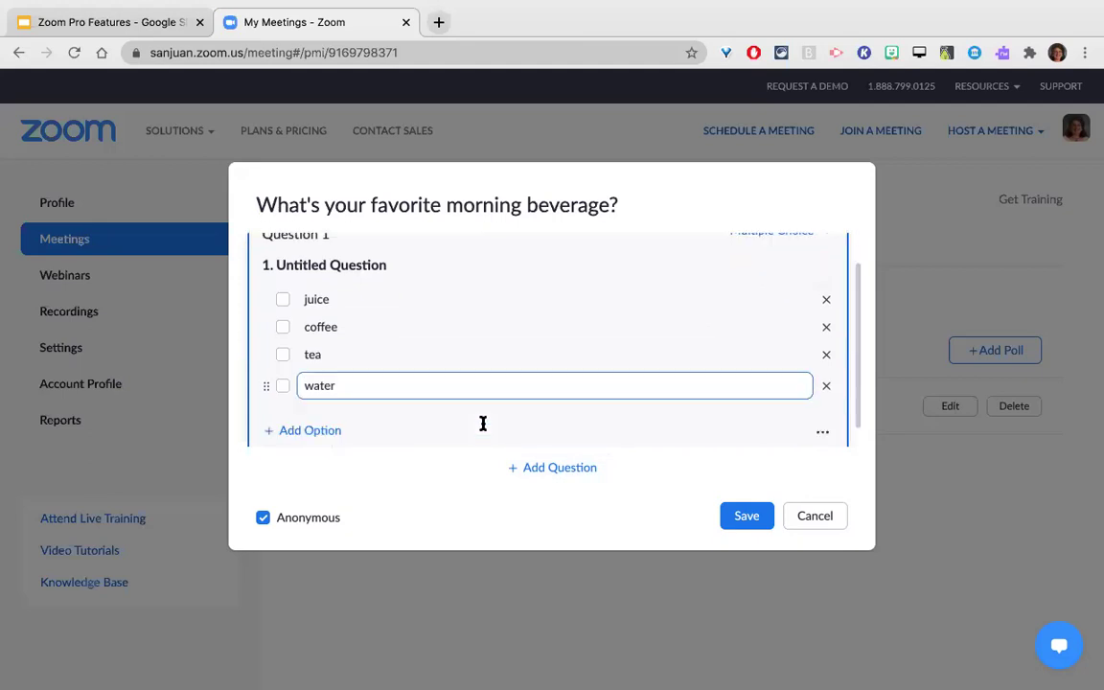
{"action": "scroll", "coordinate": [482, 428], "scroll_direction": "up", "scroll_amount": 2}
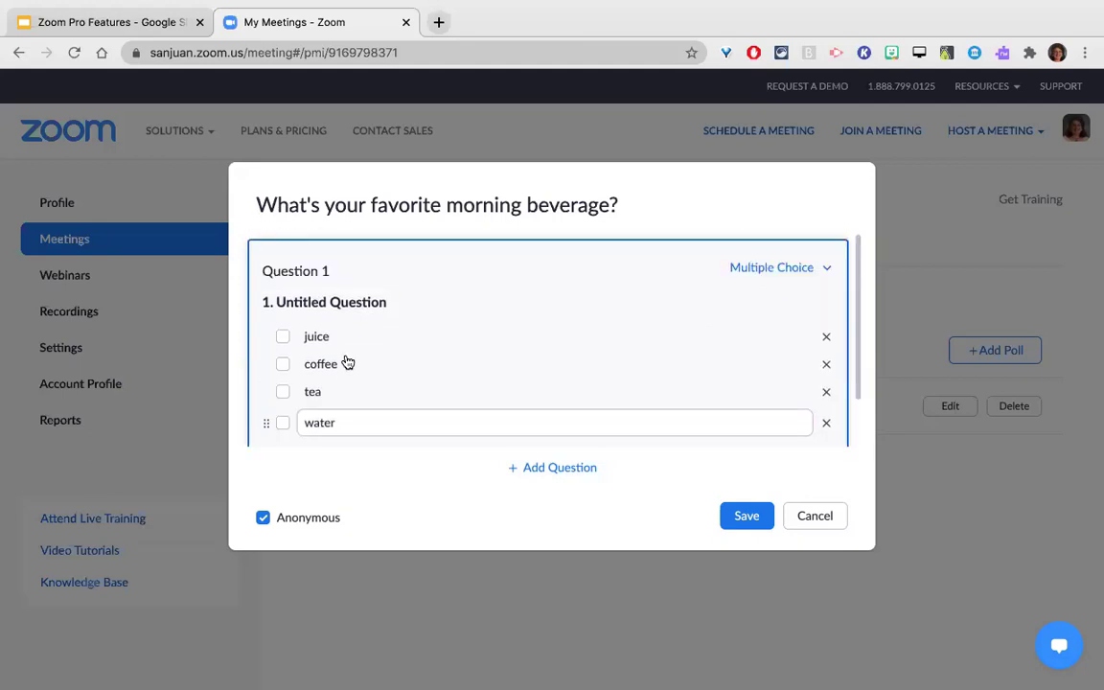
{"action": "scroll", "coordinate": [326, 383], "scroll_direction": "down", "scroll_amount": 2}
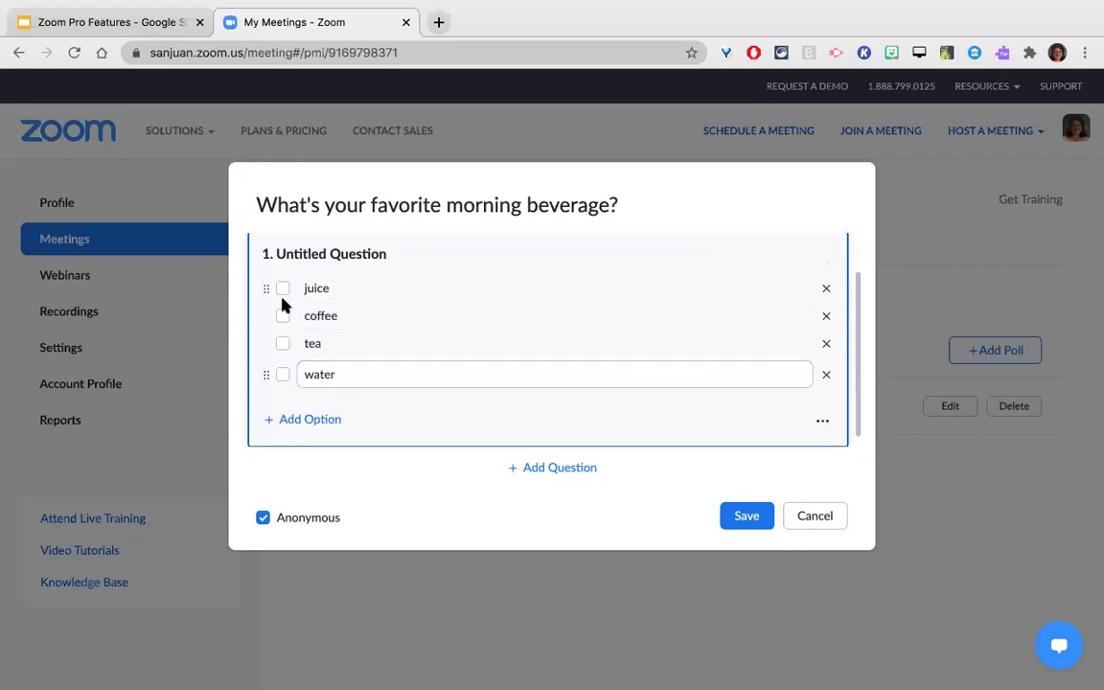
{"action": "scroll", "coordinate": [463, 375], "scroll_direction": "up", "scroll_amount": 2}
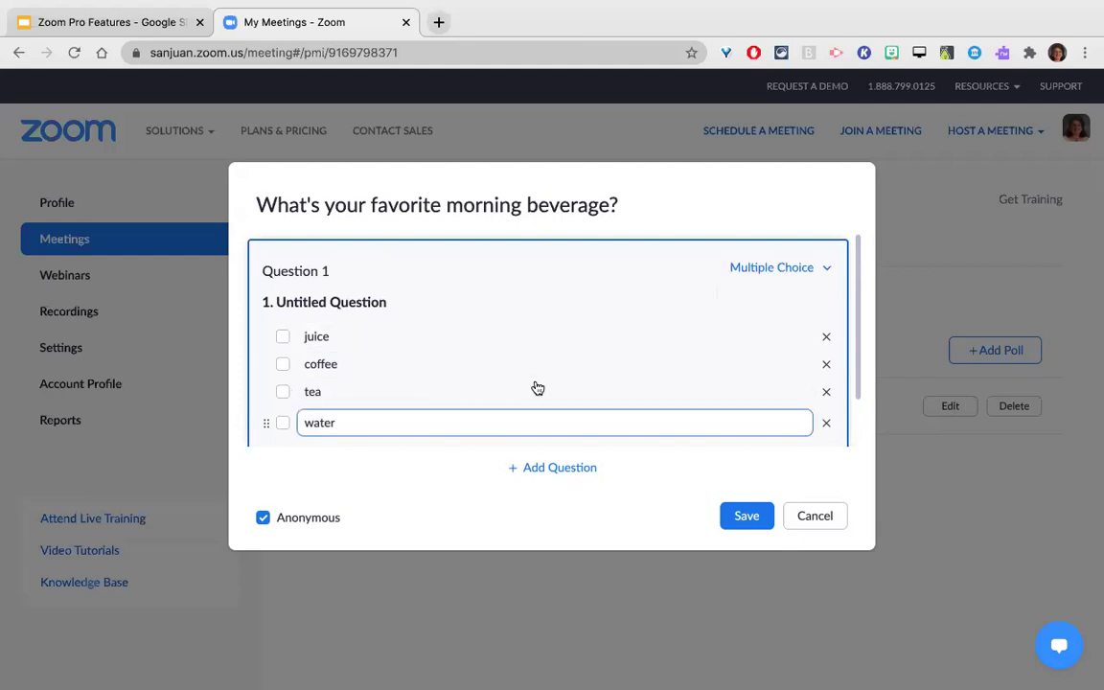
- Add a second question to the poll and delete it again
{"action": "scroll", "coordinate": [532, 403], "scroll_direction": "down", "scroll_amount": 1}
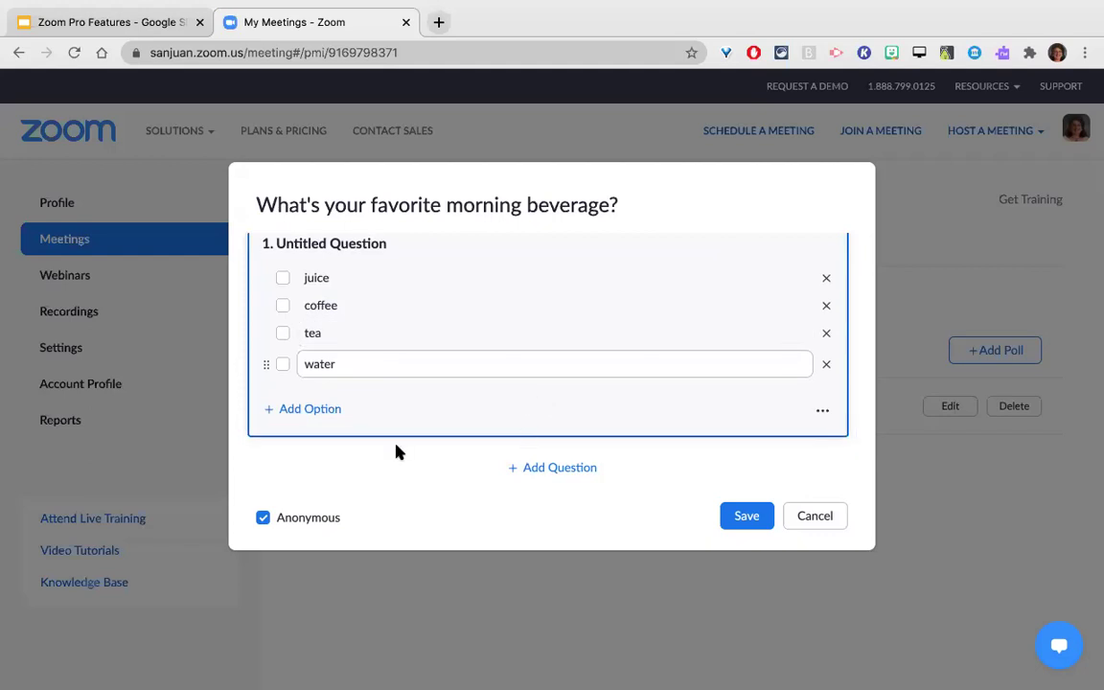
{"action": "left_click", "coordinate": [823, 410]}
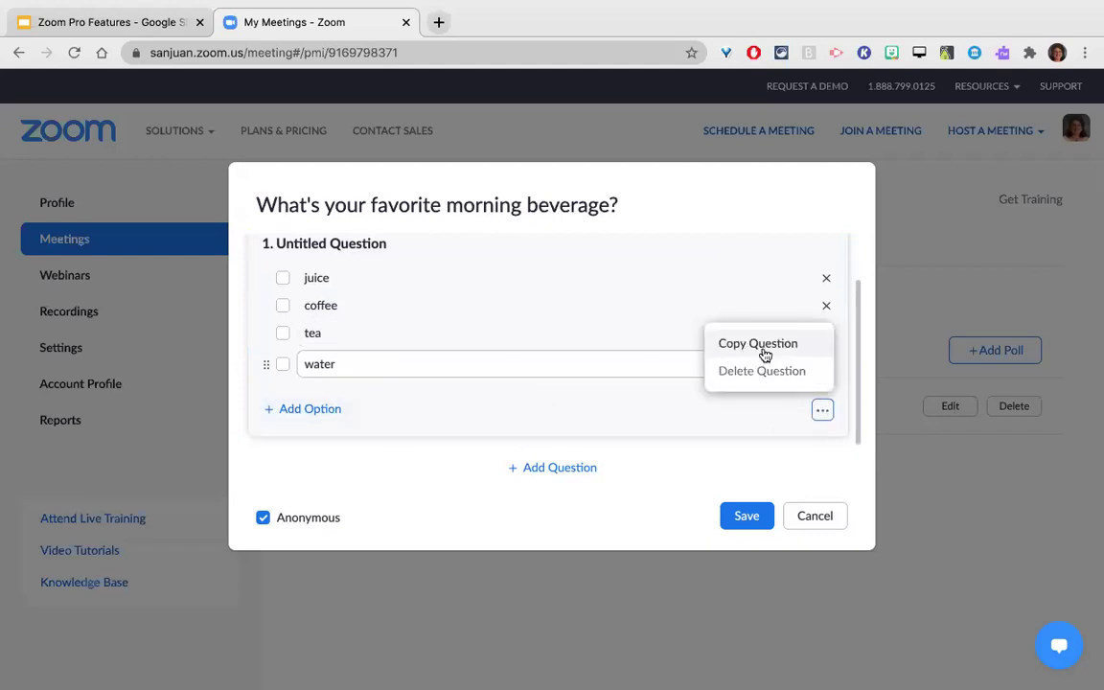
{"action": "left_click", "coordinate": [527, 470]}
{"action": "scroll", "coordinate": [526, 468], "scroll_direction": "down", "scroll_amount": 2}
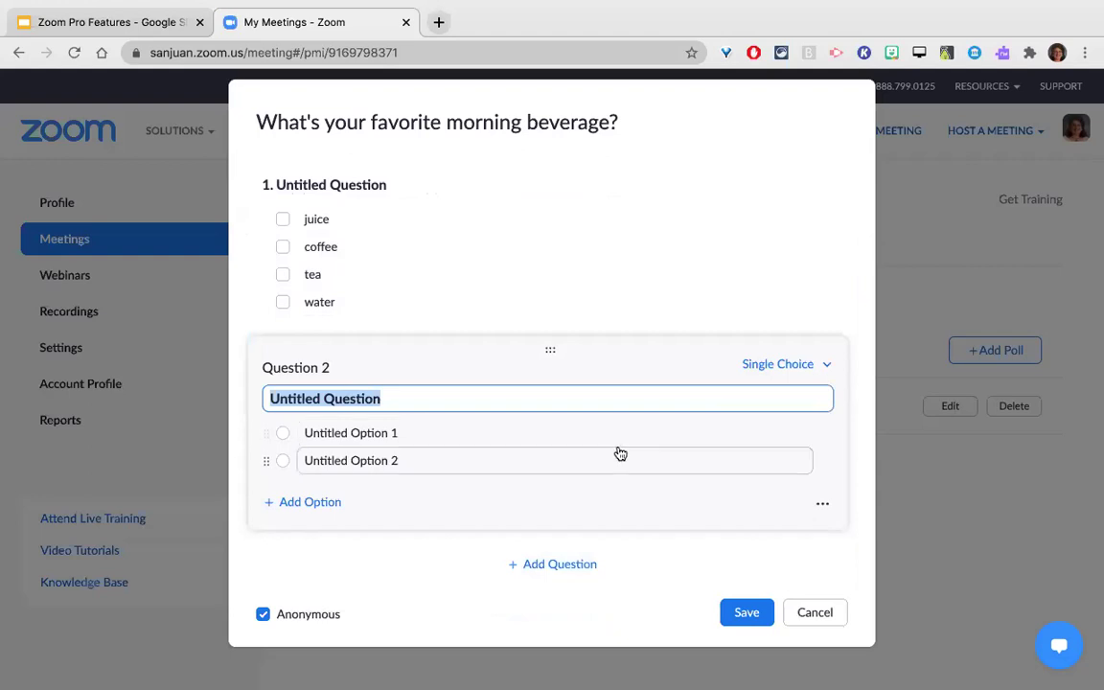
{"action": "left_click", "coordinate": [817, 486]}
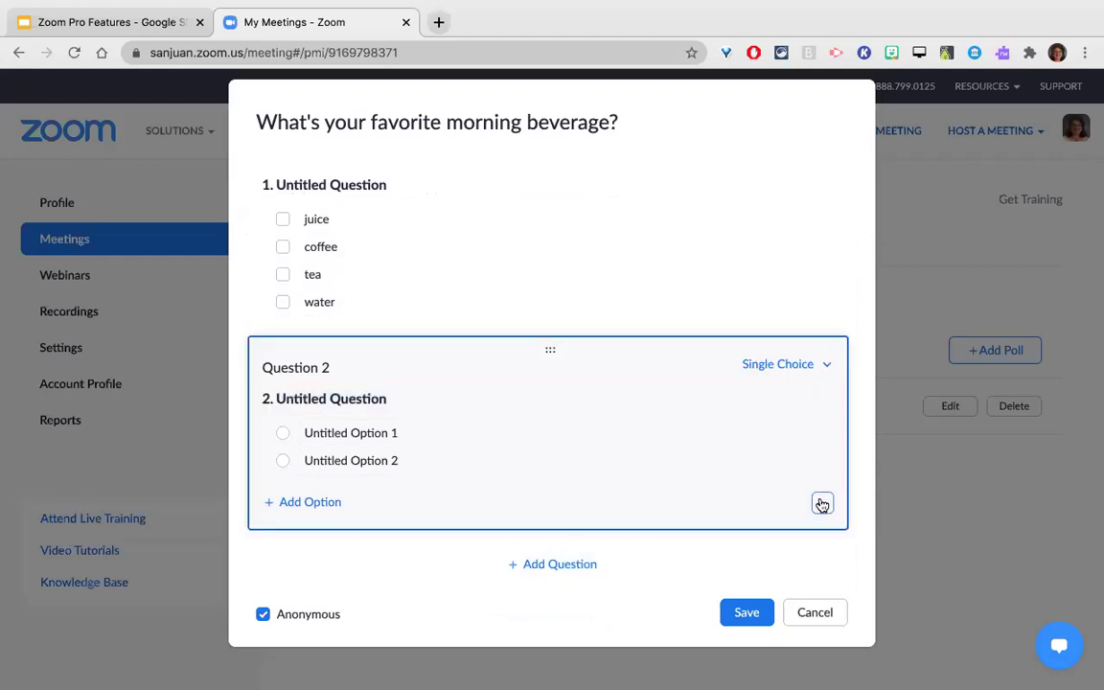
{"action": "left_click", "coordinate": [821, 501]}
{"action": "left_click", "coordinate": [780, 475]}
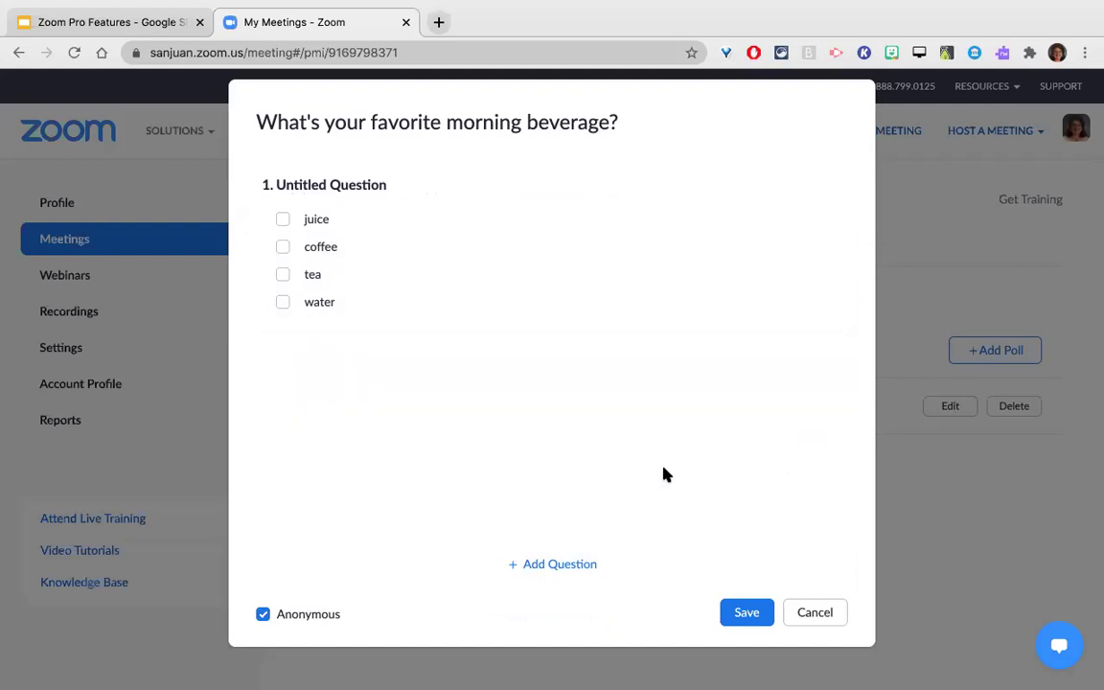
- Turn off anonymous responses for the poll and save it
{"action": "left_click", "coordinate": [265, 615]}
{"action": "left_click", "coordinate": [740, 618]}
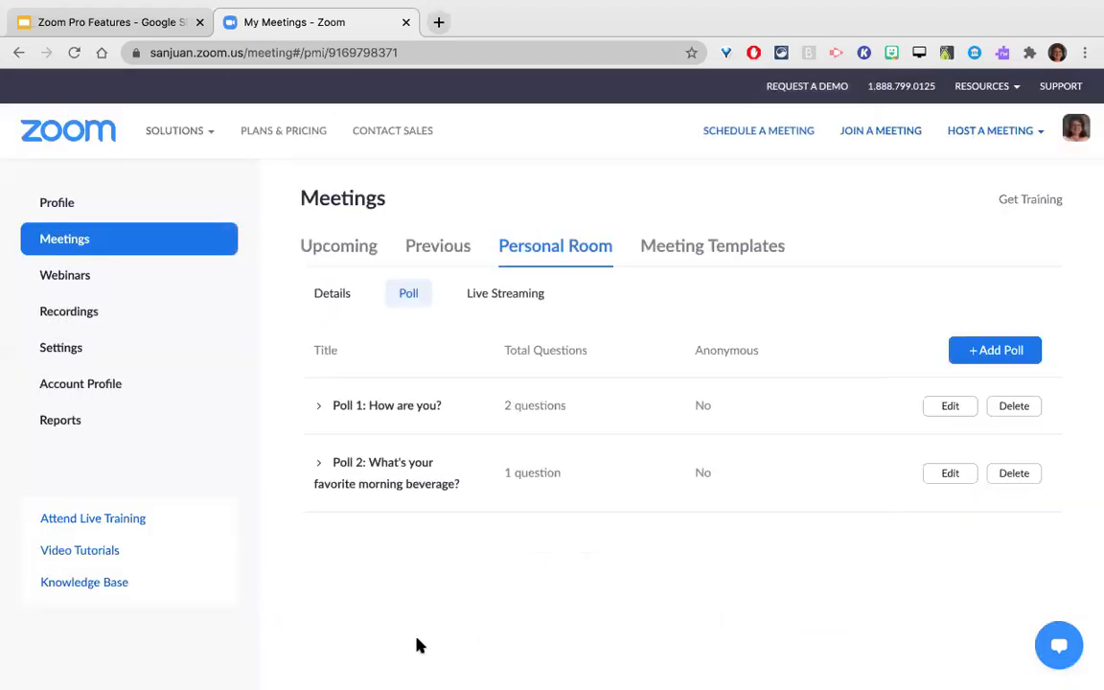
- Return to the Google Slides presentation, resume it full screen and advance to the slide on launching a poll
{"action": "left_click", "coordinate": [69, 23]}
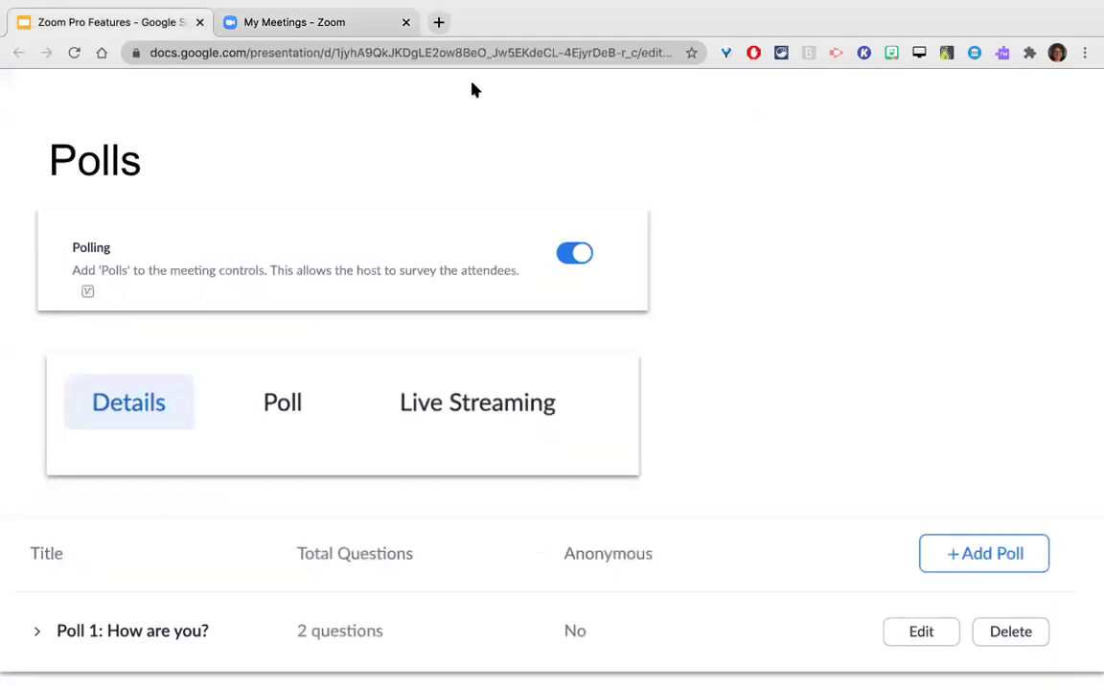
{"action": "left_click", "coordinate": [899, 100]}
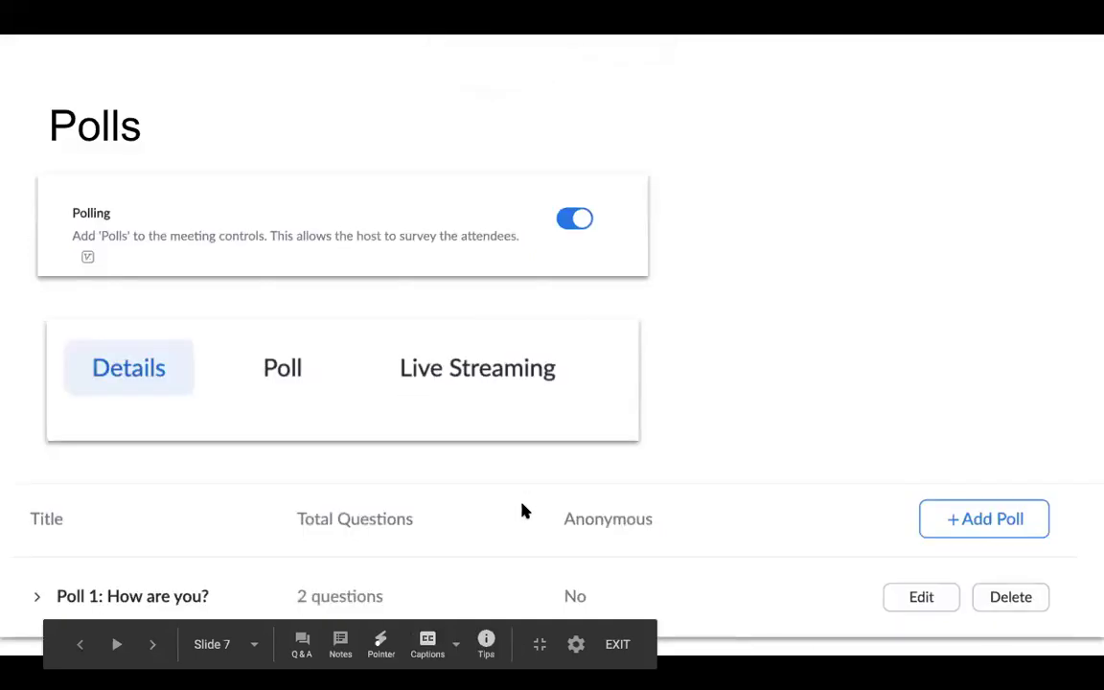
{"action": "key", "text": "Right"}
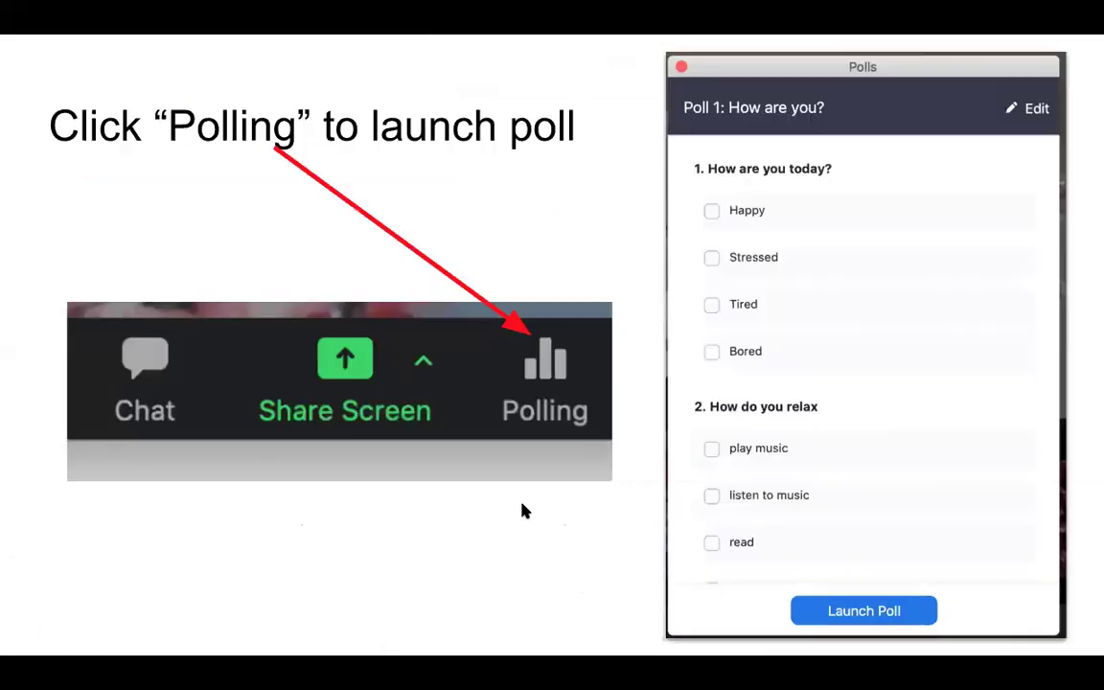